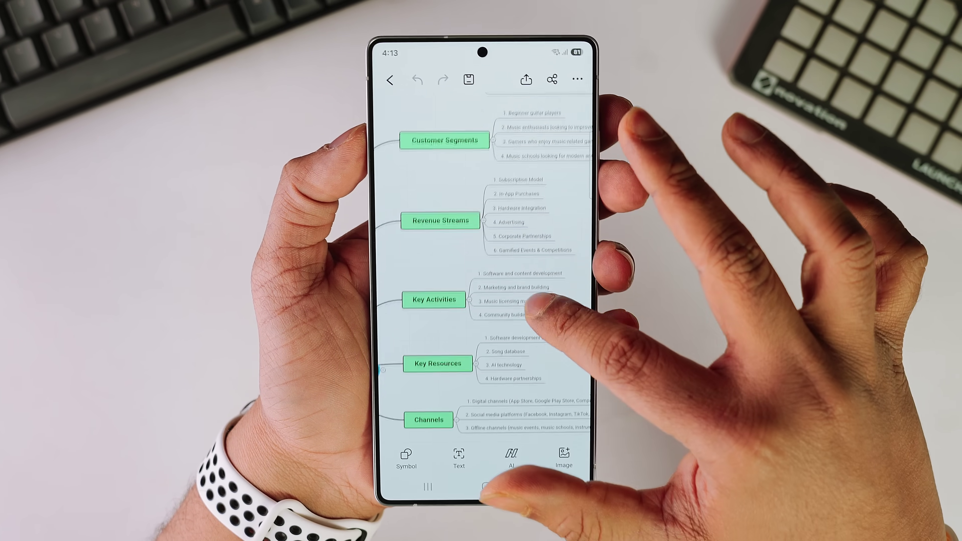
# Scroll through the AI-generated flowchart on buying an iPad or a laptop
pyautogui.scroll(-5, 531, 303)
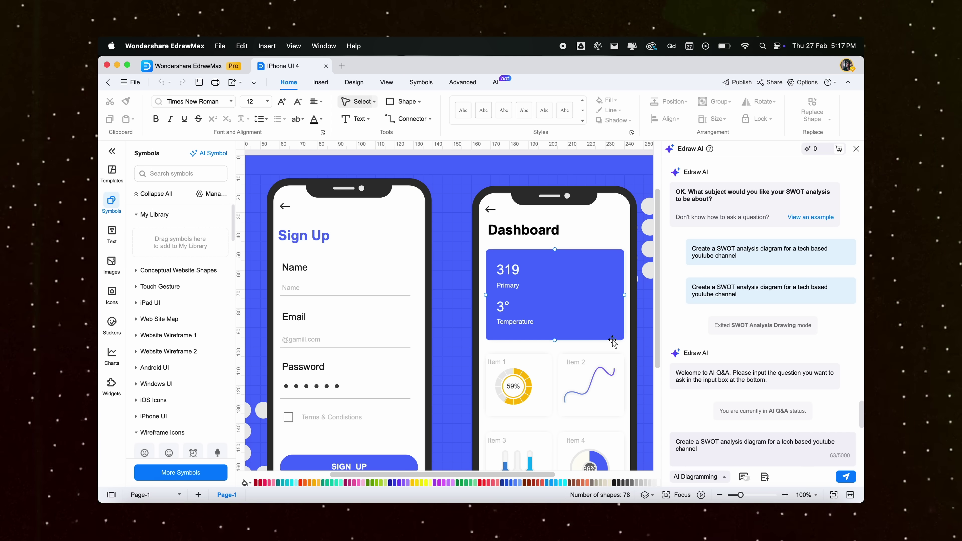
# Replace the poster's 'Lorem Ipsum Dolor Sit Amet' headline with 'BEST BURGERS IN TOWN!'
pyautogui.hscroll(5, 621, 343)
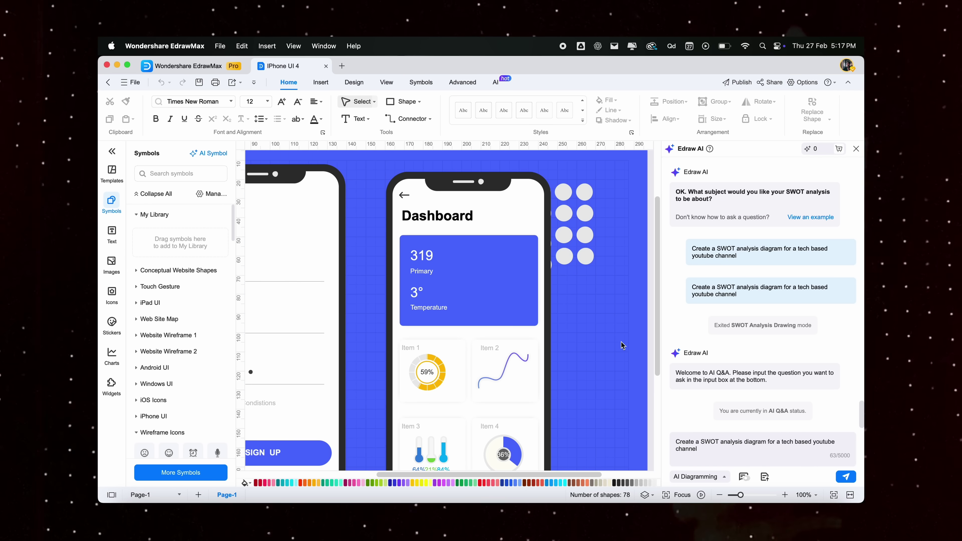
pyautogui.scroll(-3, 622, 343)
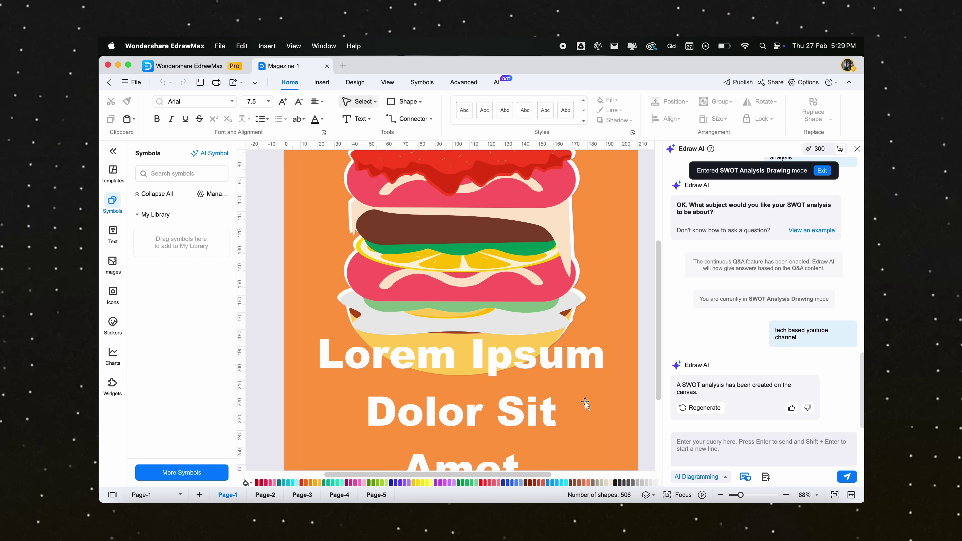
pyautogui.scroll(-3, 584, 401)
pyautogui.doubleClick(494, 296)
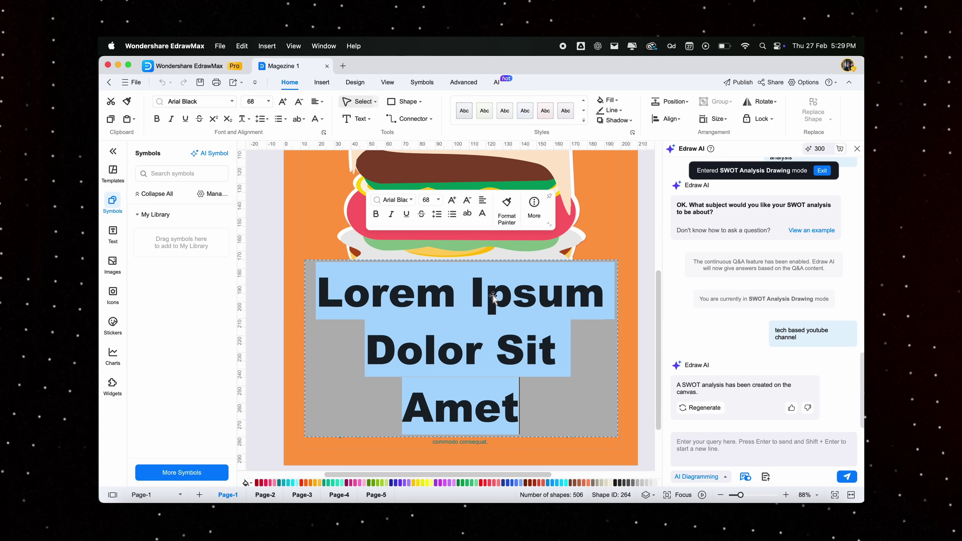
pyautogui.write('BEST BURGERS IN TOWN!')
pyautogui.click(261, 289)
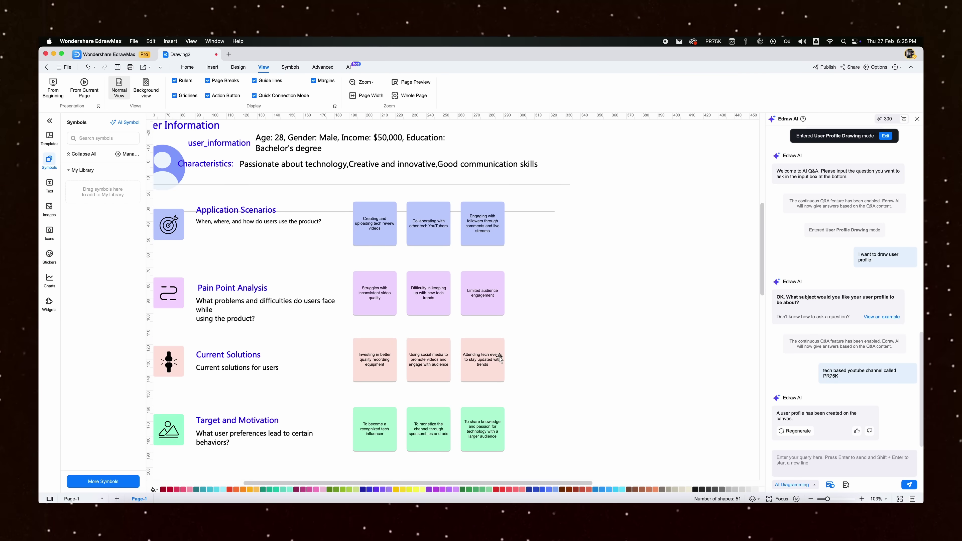
# Filter the template gallery to flowcharts and preview the Cross-Functional Flowchart template
pyautogui.hscroll(-2, 499, 358)
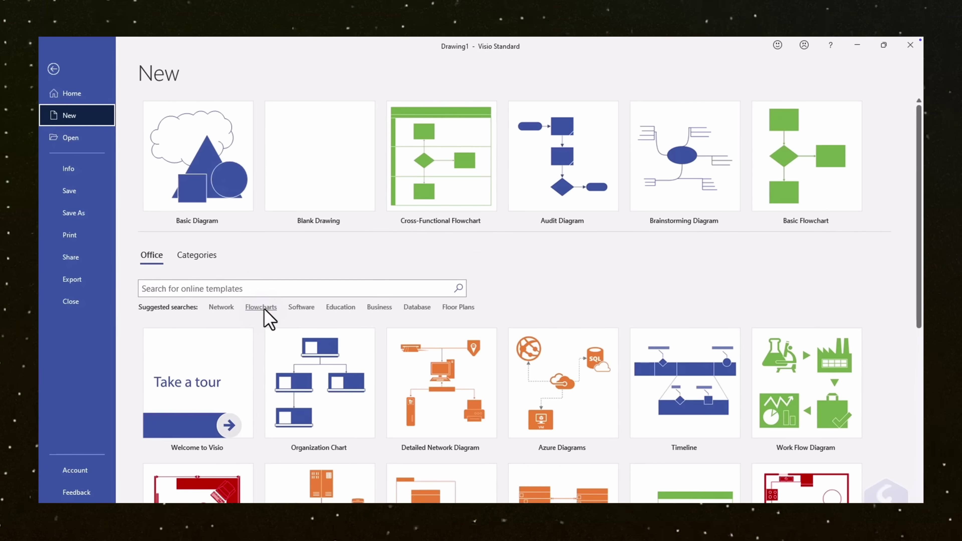
pyautogui.click(262, 307)
pyautogui.click(333, 181)
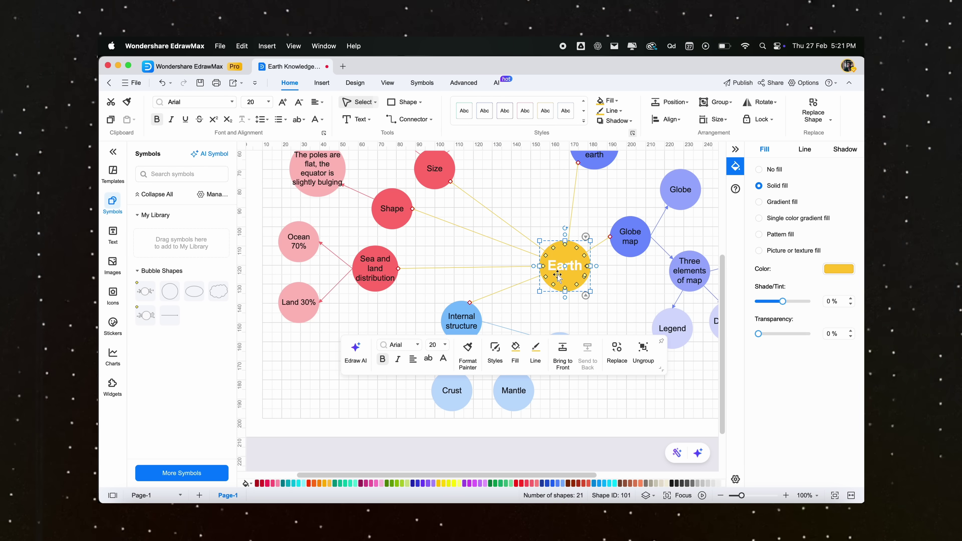
pyautogui.scroll(4, 556, 360)
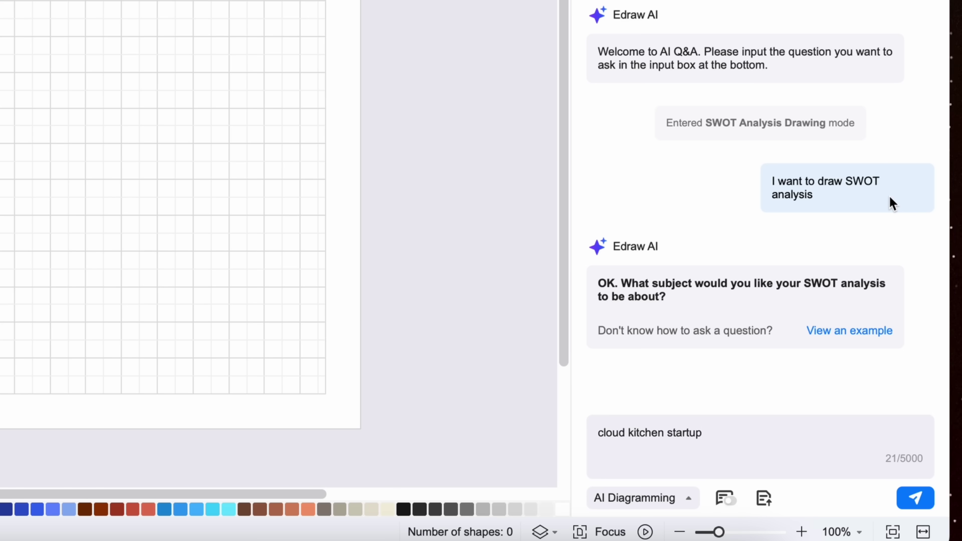
# Send the cloud kitchen startup prompt, then generate an 'e commerce order fulfillment' flowchart
pyautogui.press('Return')
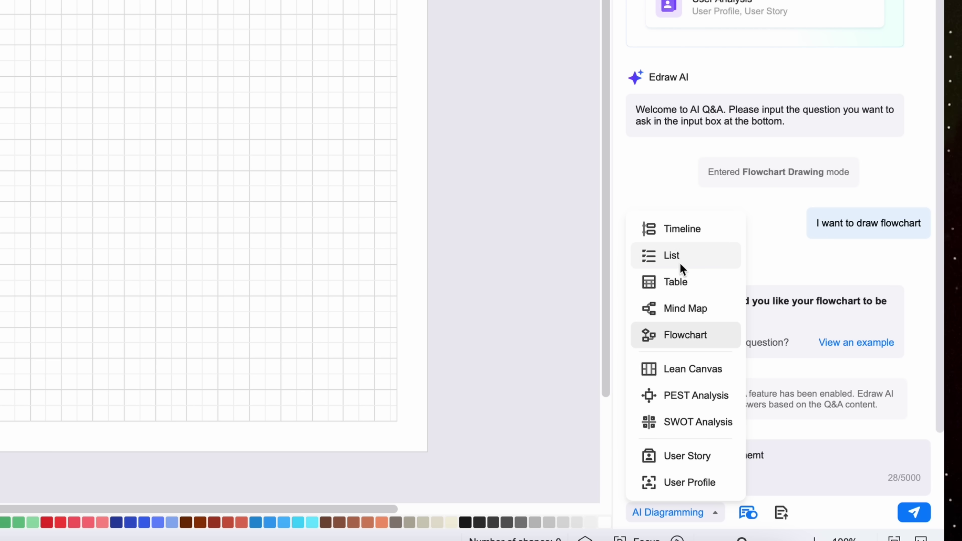
pyautogui.click(685, 335)
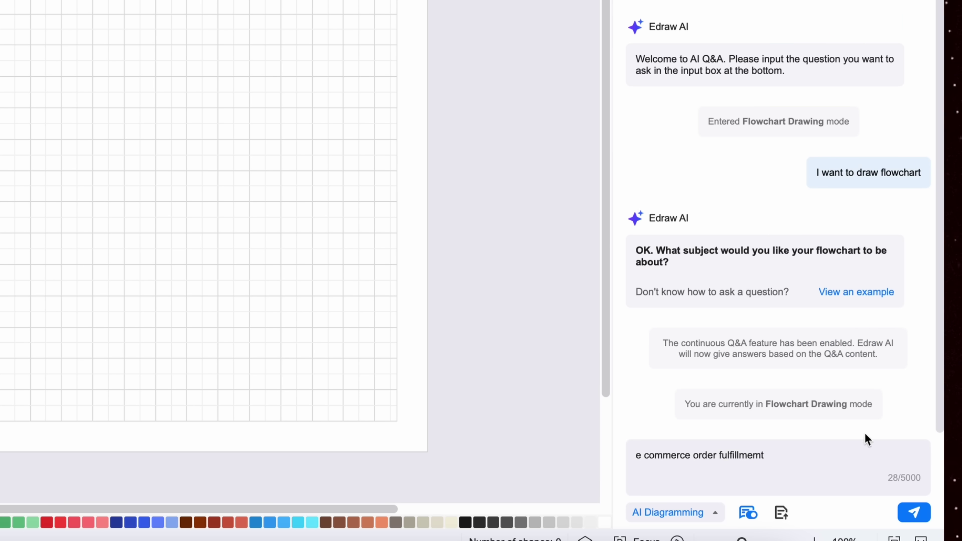
pyautogui.click(911, 514)
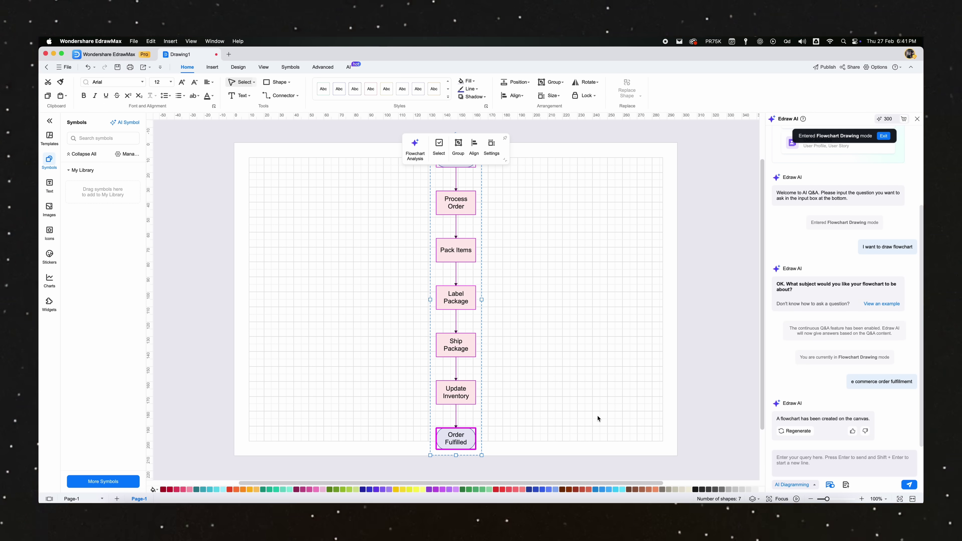
# Widen the flowchart boxes so each label fits on one line
pyautogui.moveTo(486, 299); pyautogui.dragTo(546, 298)
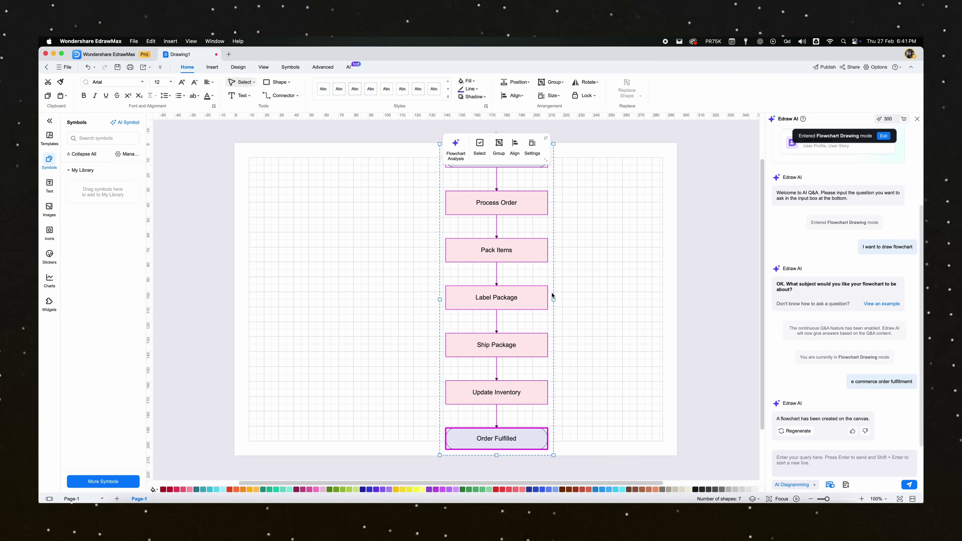
pyautogui.click(489, 269)
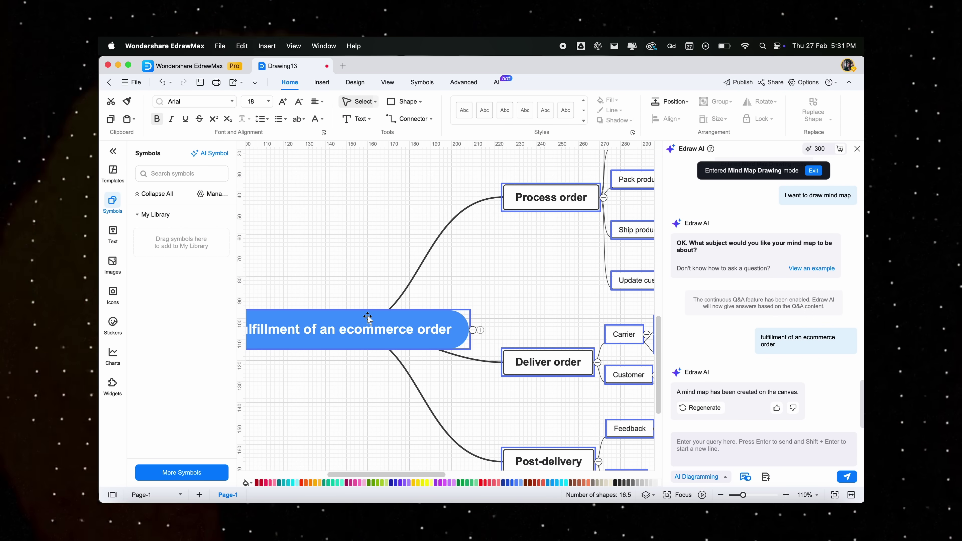
pyautogui.scroll(-3, 368, 319)
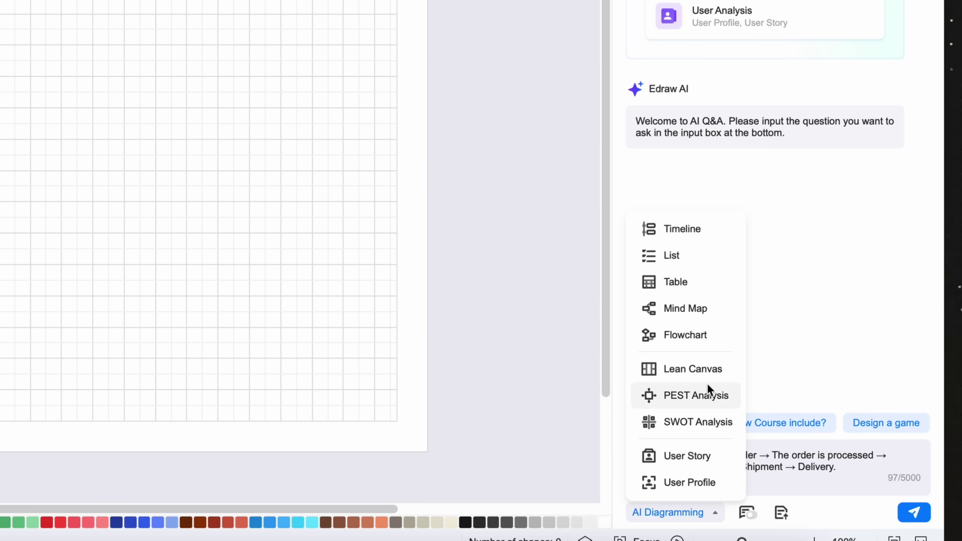
# Generate a flowchart of the order steps from customer order to delivery and scroll across it
pyautogui.click(698, 331)
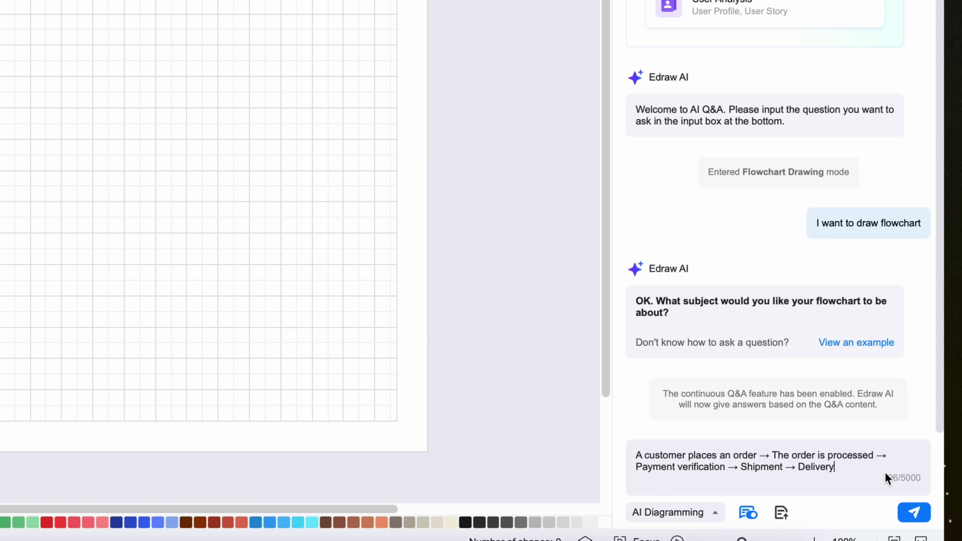
pyautogui.click(915, 511)
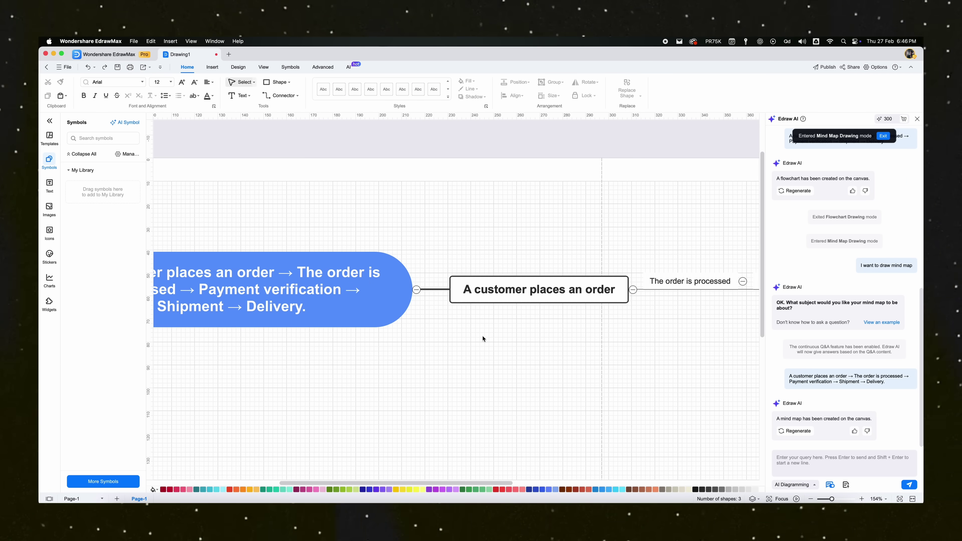
pyautogui.hscroll(-5, 363, 429)
pyautogui.hscroll(10, 380, 435)
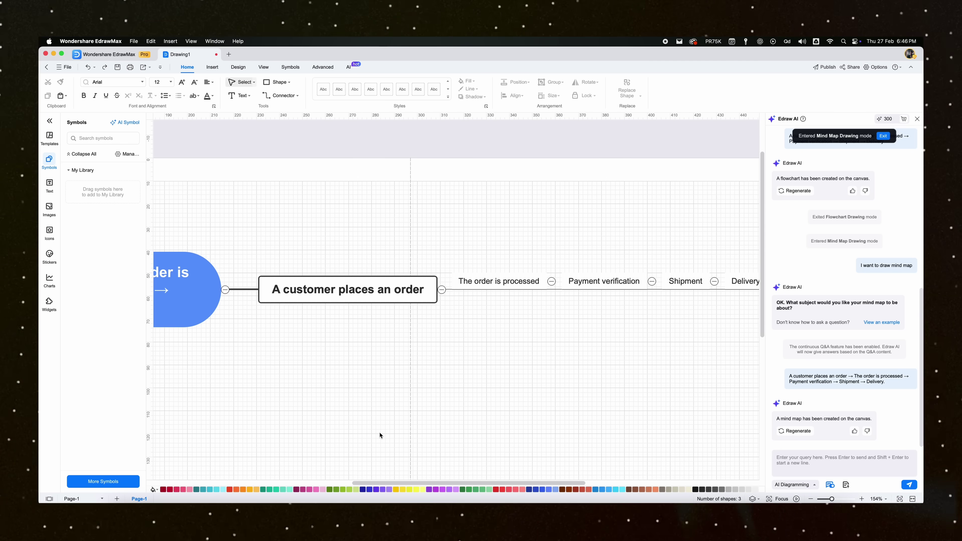
pyautogui.hscroll(6, 380, 436)
pyautogui.hscroll(-12, 380, 435)
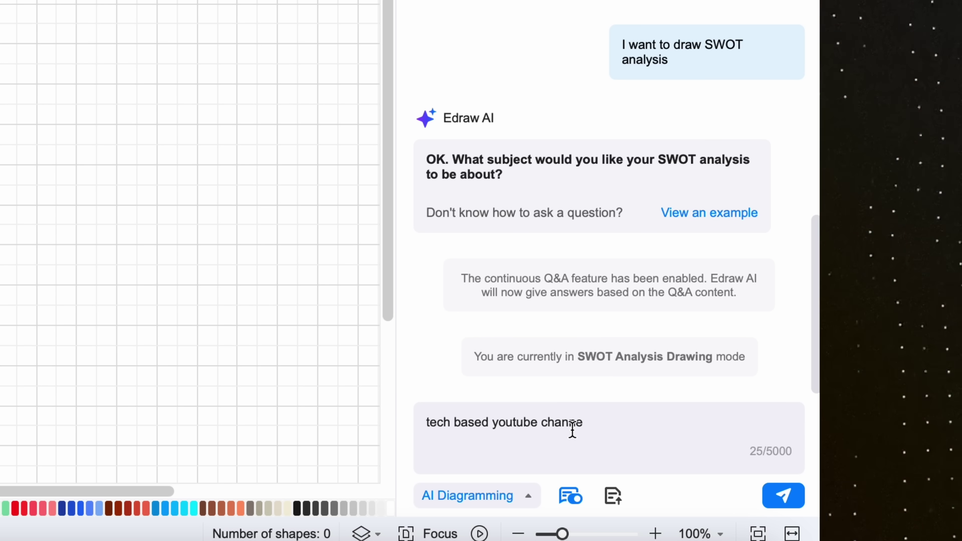
pyautogui.click(780, 496)
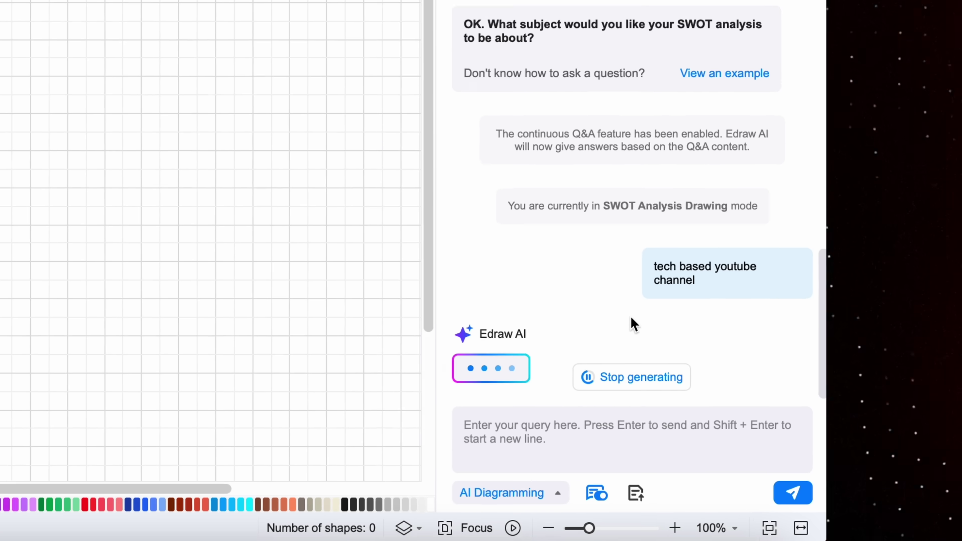
pyautogui.hscroll(-5, 486, 428)
pyautogui.hscroll(7, 486, 428)
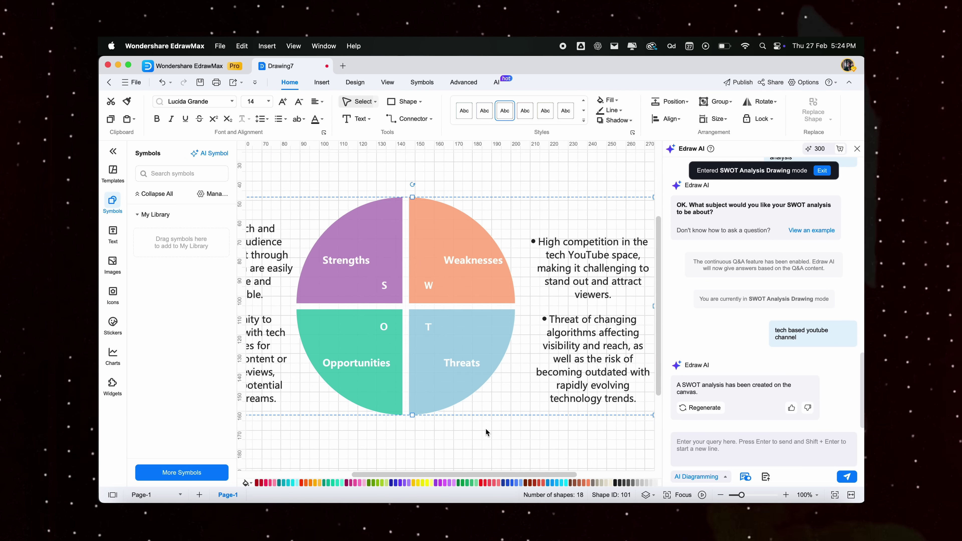
pyautogui.hscroll(-8, 441, 313)
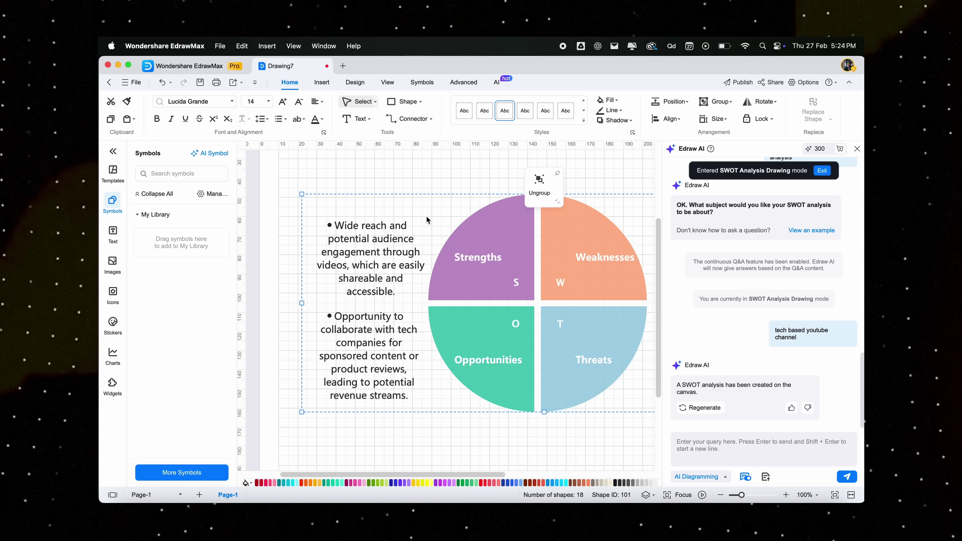
pyautogui.hscroll(9, 352, 295)
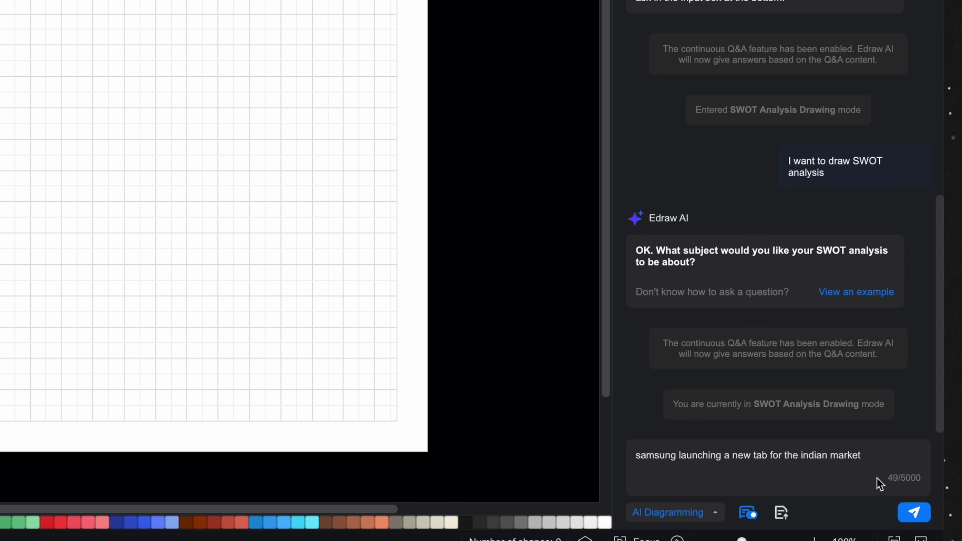
pyautogui.press('Return')
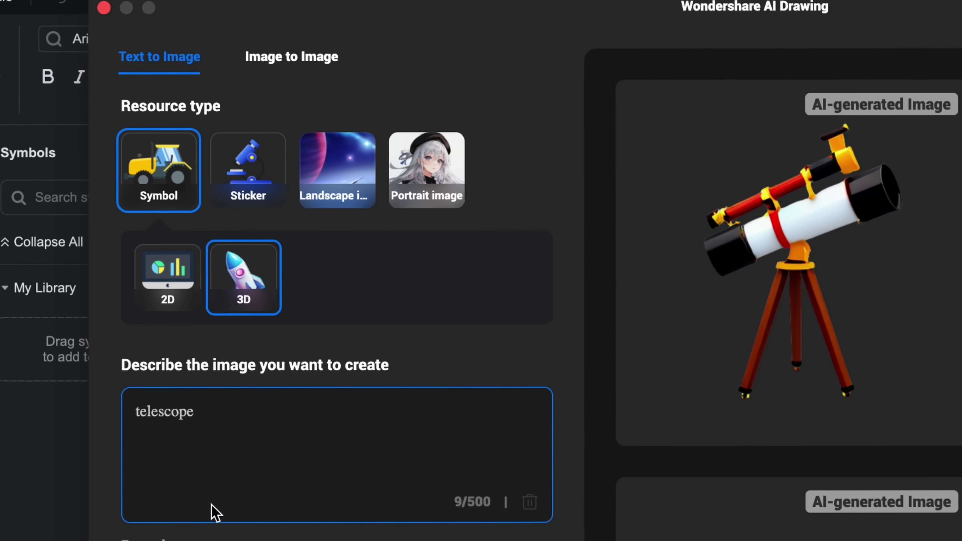
# Choose landscape images as the resource type and start the image description
pyautogui.click(339, 143)
pyautogui.click(257, 425)
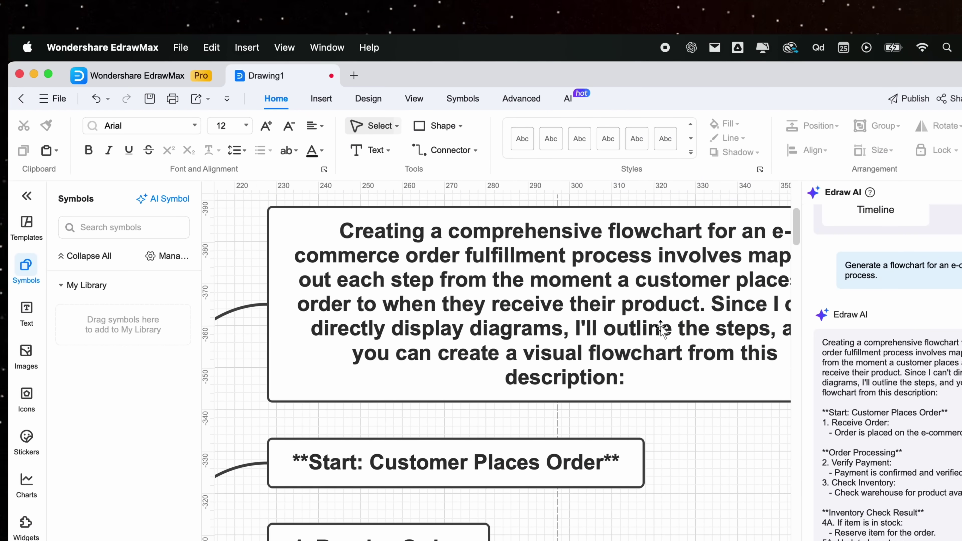
# Review the 'This is easy' flowchart with its Wow, Circle and Option branches and deselect it
pyautogui.scroll(-10, 655, 353)
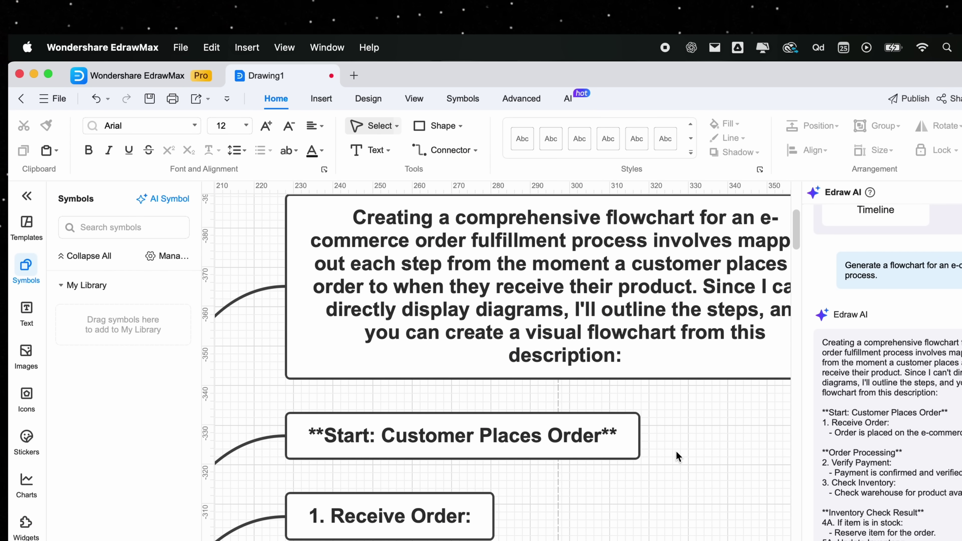
pyautogui.scroll(-15, 677, 457)
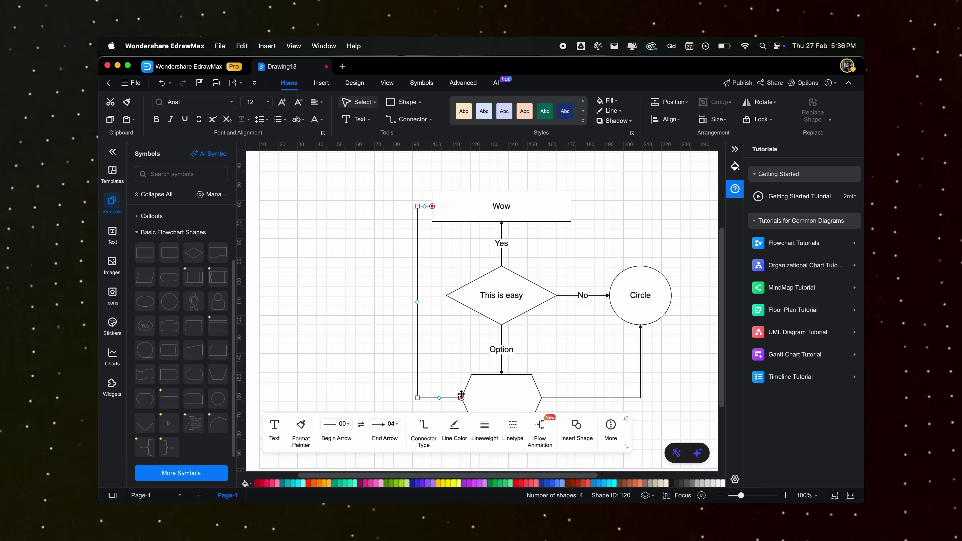
pyautogui.click(369, 317)
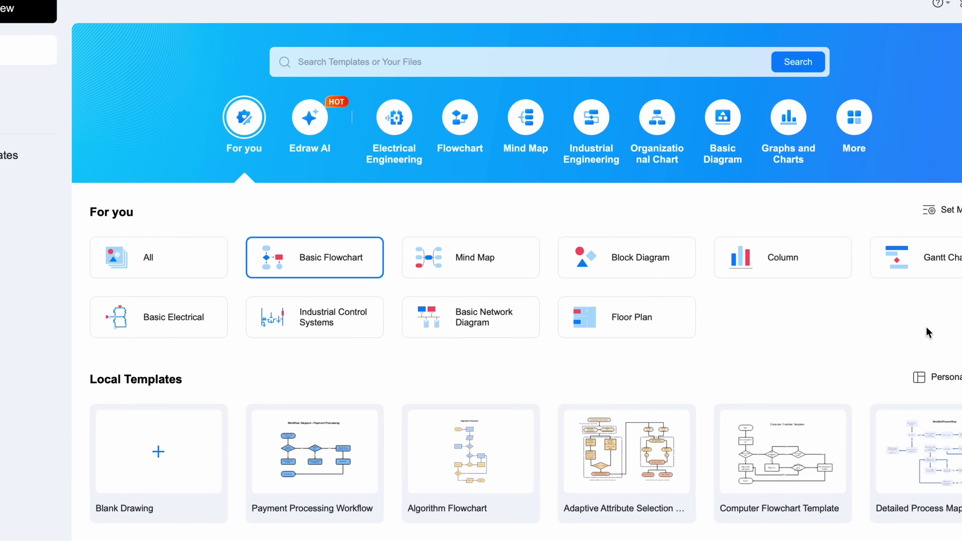
# Browse the Mind Map, Block Diagram, Column, Gantt, Floor Plan and Basic Network template categories
pyautogui.scroll(-3, 935, 327)
pyautogui.scroll(3, 868, 335)
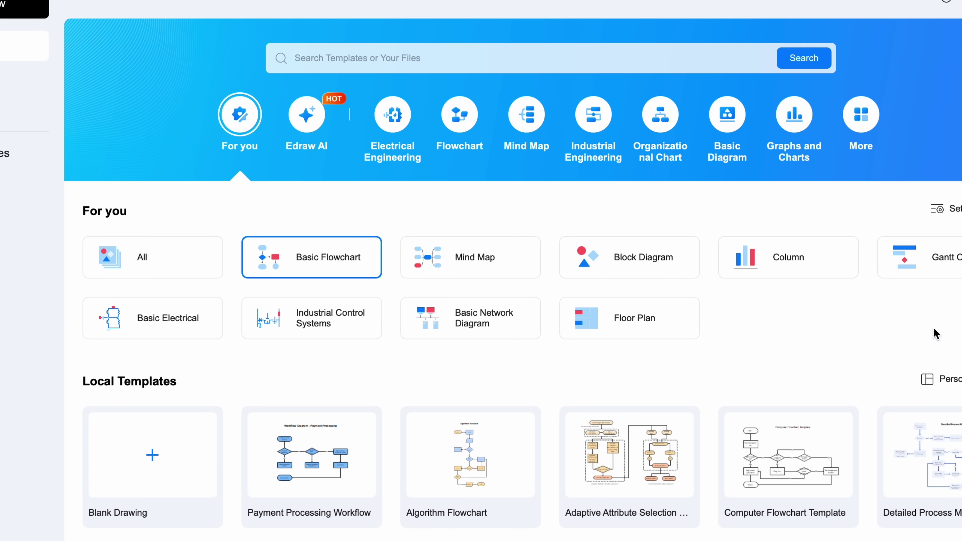
pyautogui.click(222, 269)
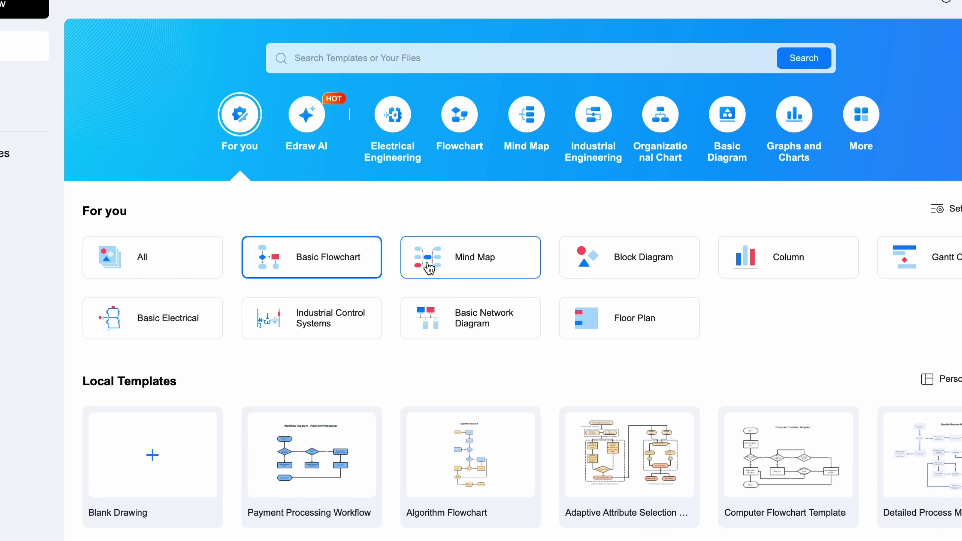
pyautogui.click(438, 269)
pyautogui.click(622, 253)
pyautogui.click(807, 260)
pyautogui.click(887, 271)
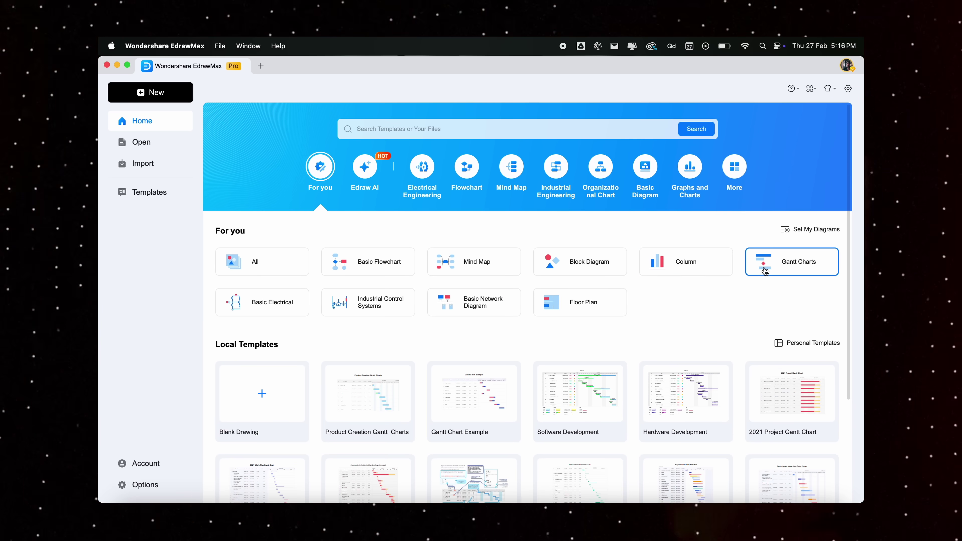
pyautogui.click(583, 303)
pyautogui.click(503, 308)
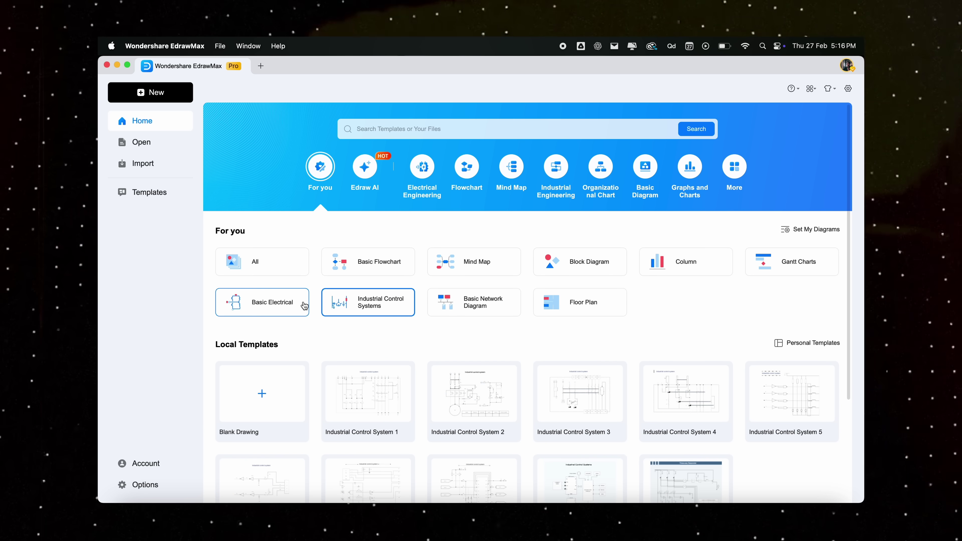
pyautogui.click(591, 311)
# Open and close Set My Diagrams, then open the IPhone UI 4 template
pyautogui.click(811, 230)
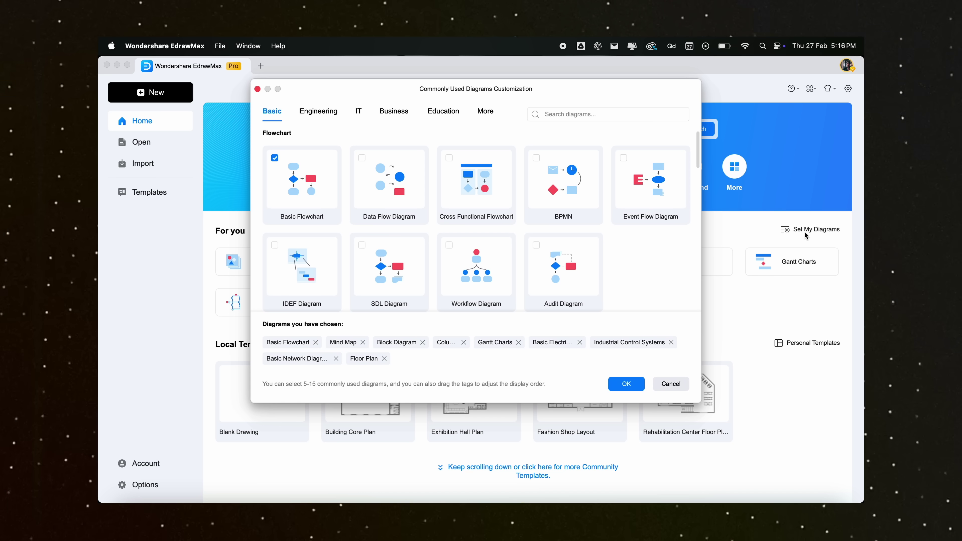
pyautogui.click(671, 383)
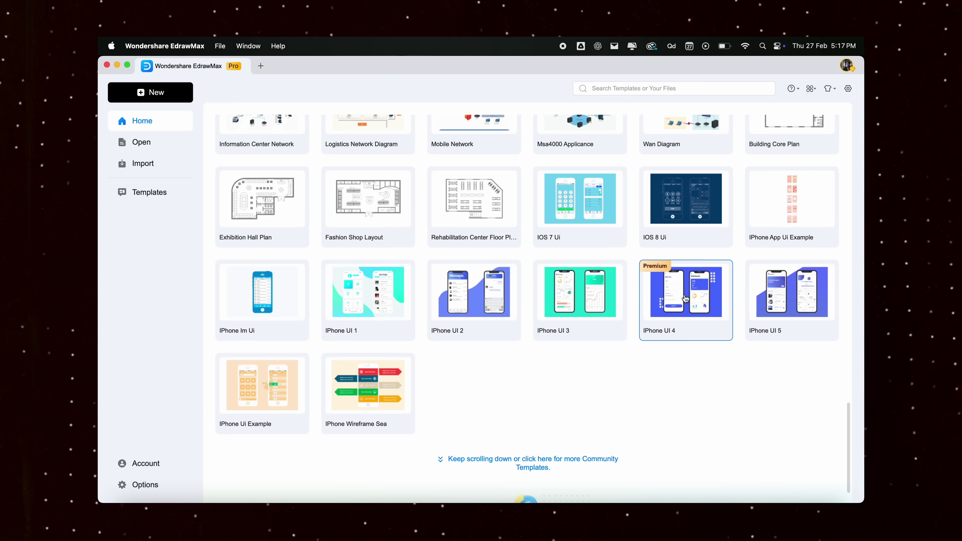
pyautogui.click(685, 300)
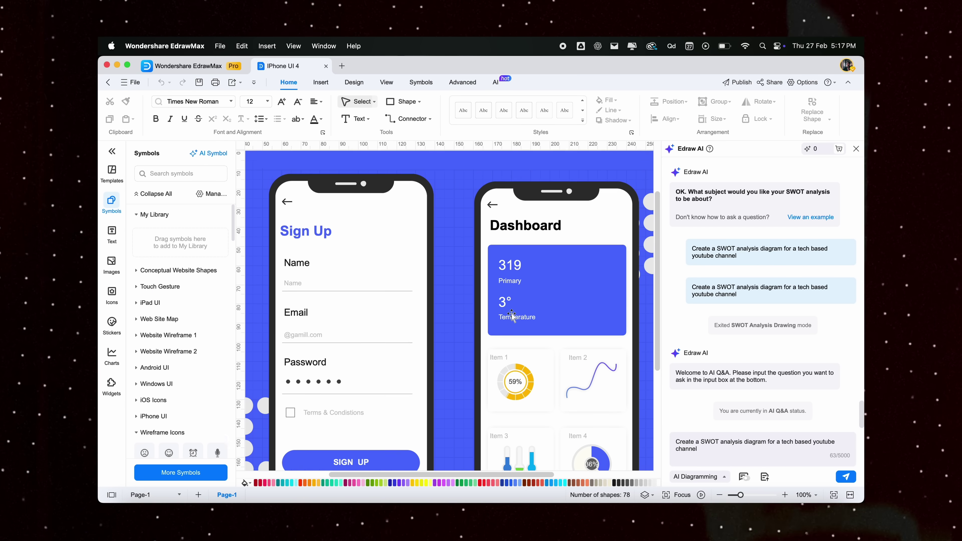
pyautogui.scroll(-2, 511, 314)
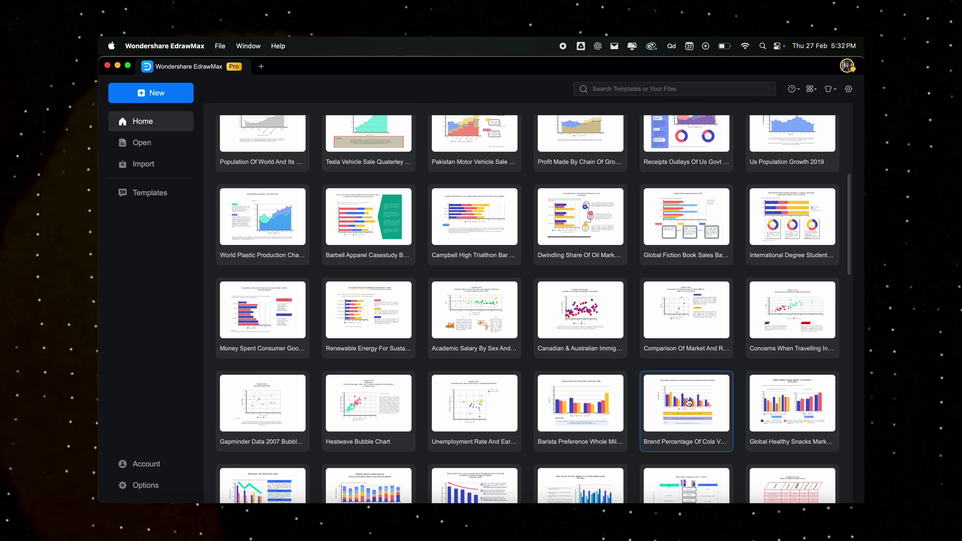
# Open the Brand Percentage Of Cola chart and replace Coke Zero with Sprite, Like value 88
pyautogui.click(689, 402)
pyautogui.scroll(2, 605, 289)
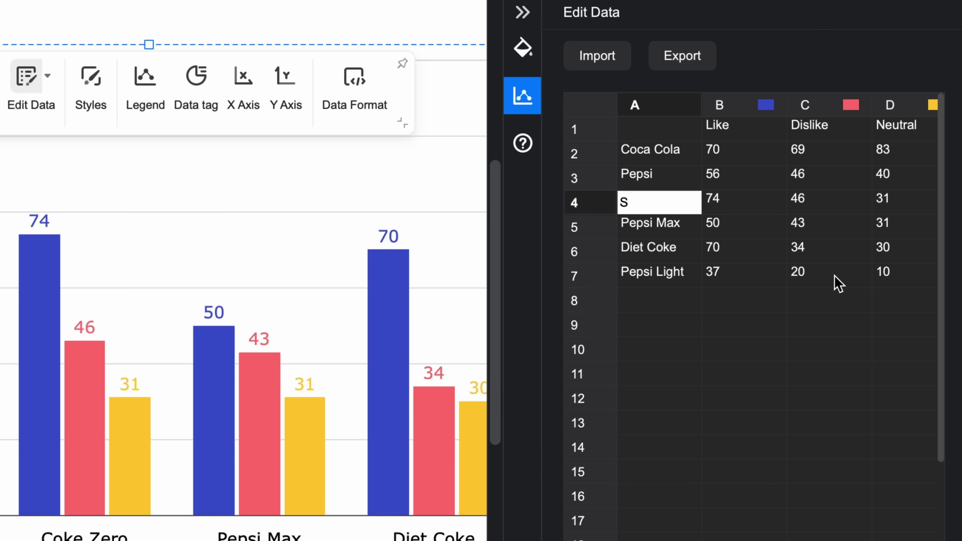
pyautogui.press('Tab')
pyautogui.press('Delete')
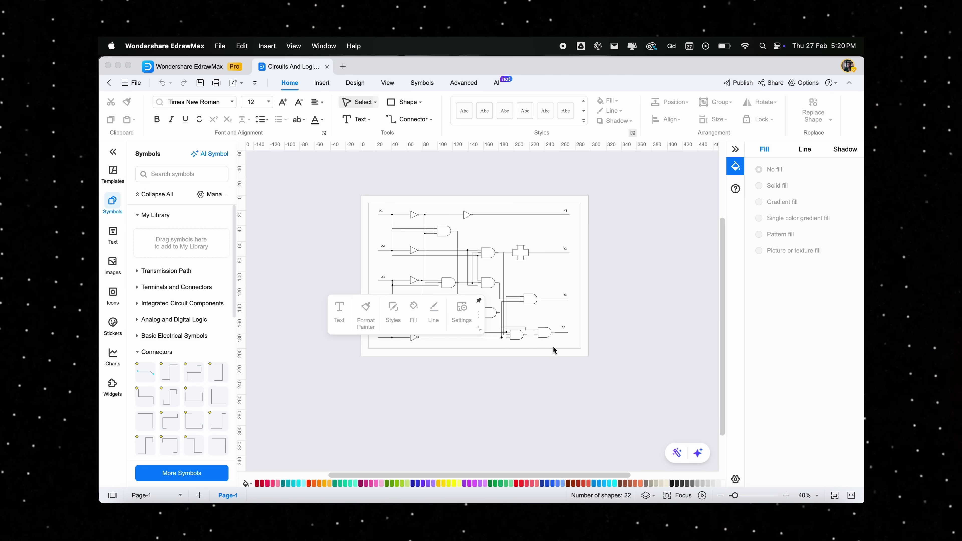
# Place a Semiconductor Devices transistor symbol on the circuit diagram beside Q1, near the R8 branch
pyautogui.scroll(3, 553, 351)
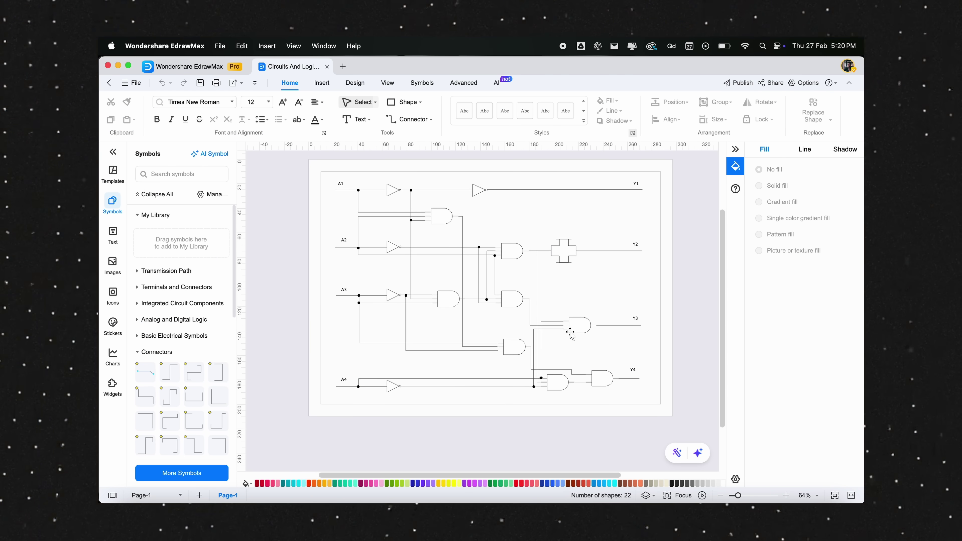
pyautogui.scroll(1, 650, 290)
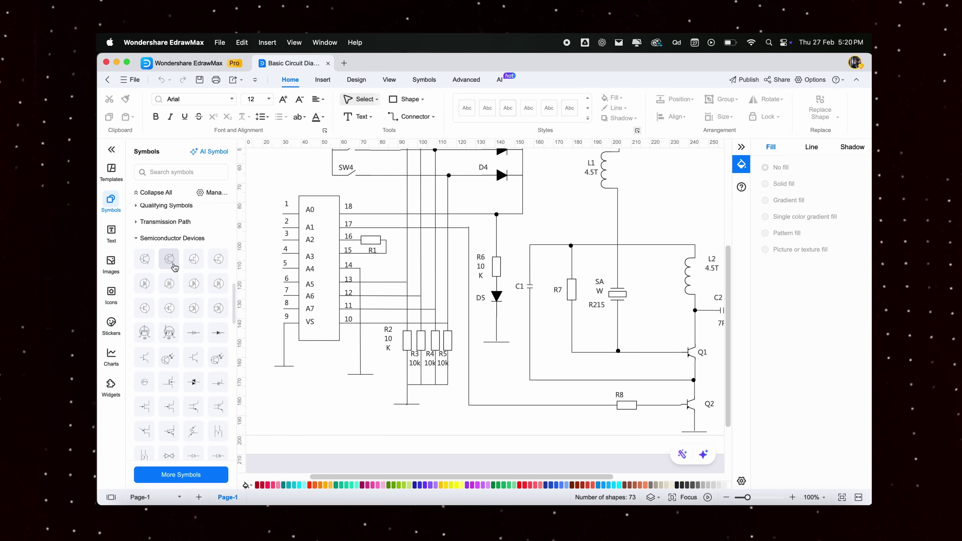
pyautogui.moveTo(113, 241); pyautogui.dragTo(771, 412)
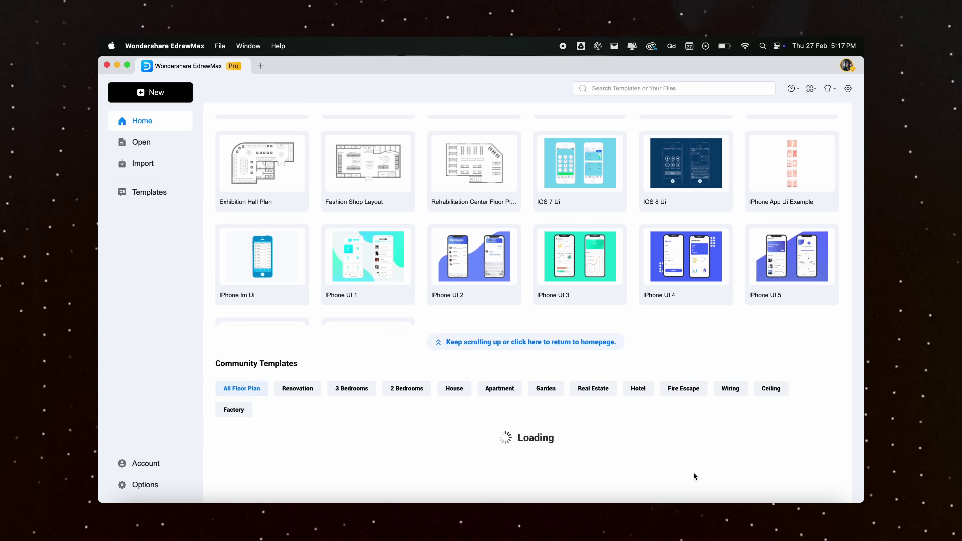
# Scroll down to Community Templates and open the 3 Bedroom House Floor Plan template
pyautogui.scroll(-10, 695, 477)
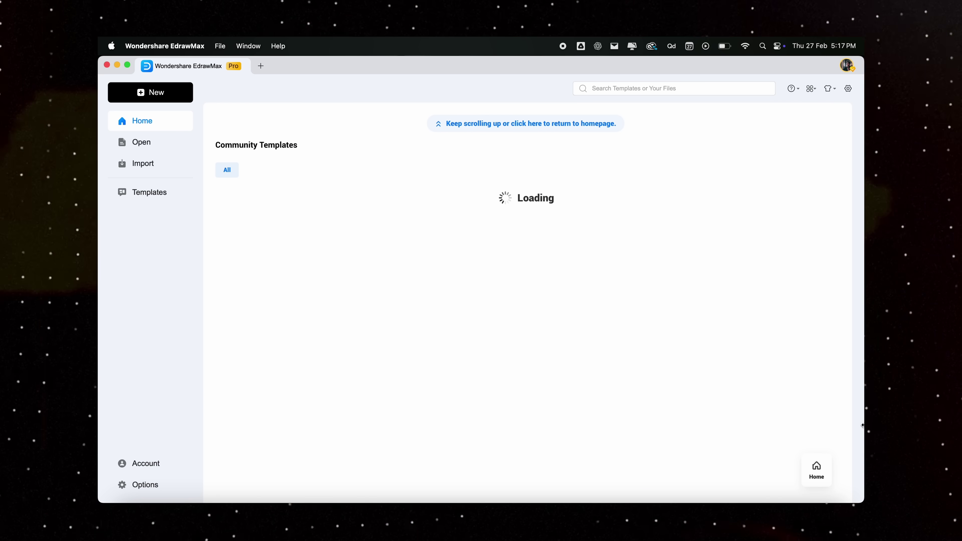
pyautogui.scroll(-10, 846, 369)
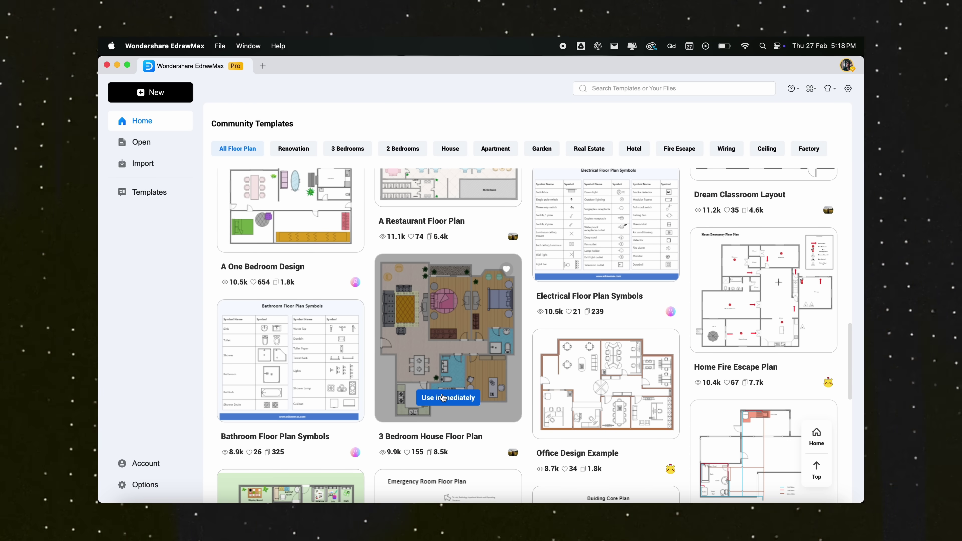
pyautogui.click(443, 398)
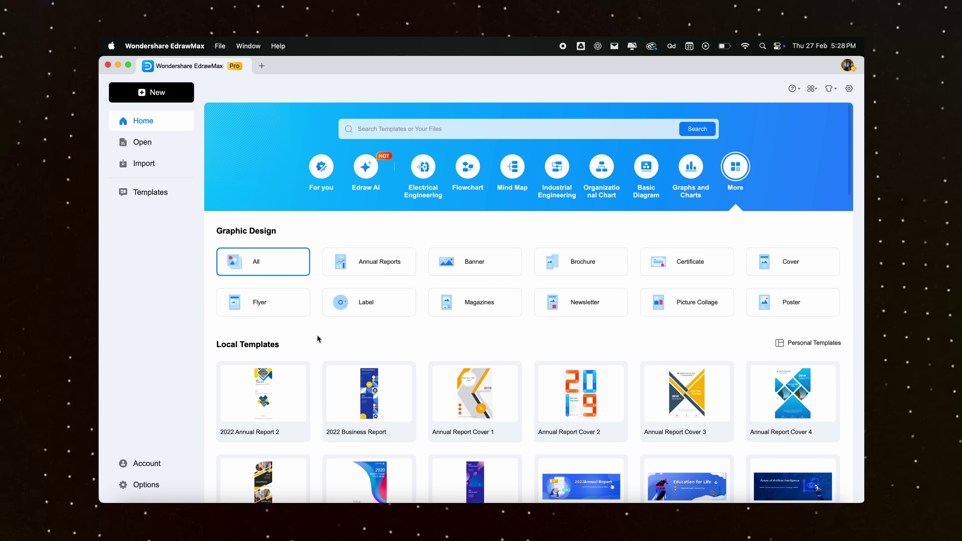
# Bring the Magazine 1 cover into view and start editing its Lorem Ipsum title text
pyautogui.scroll(-5, 714, 344)
pyautogui.scroll(4, 713, 343)
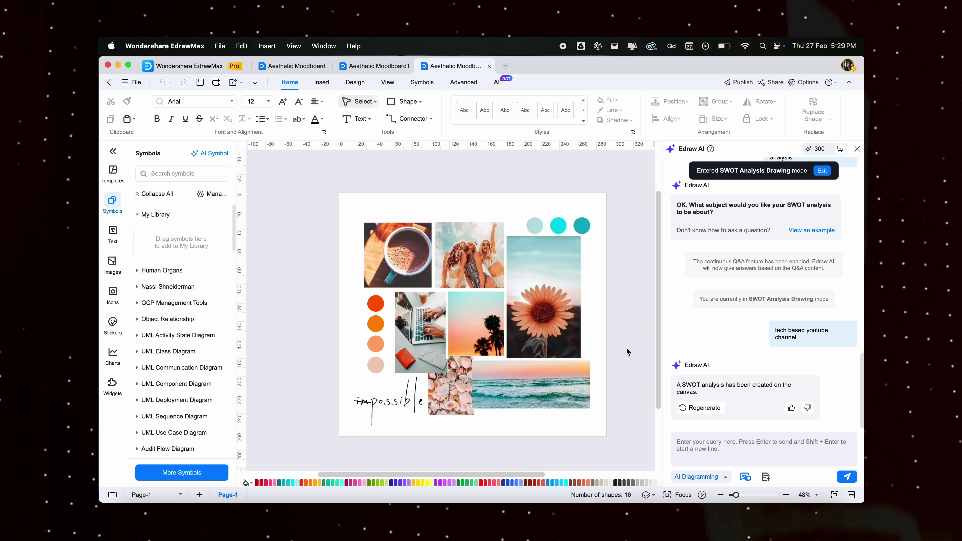
pyautogui.scroll(3, 627, 351)
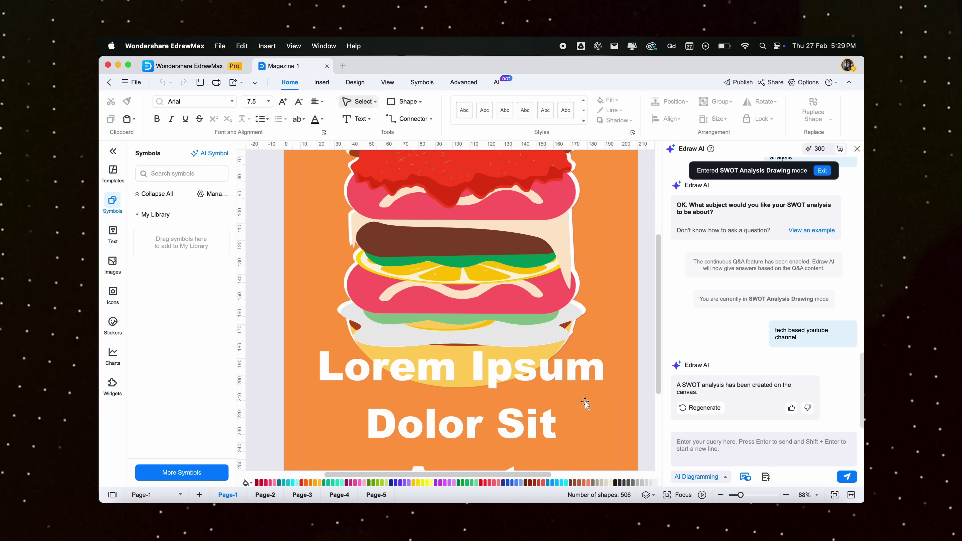
pyautogui.scroll(-4, 585, 401)
pyautogui.scroll(2, 586, 401)
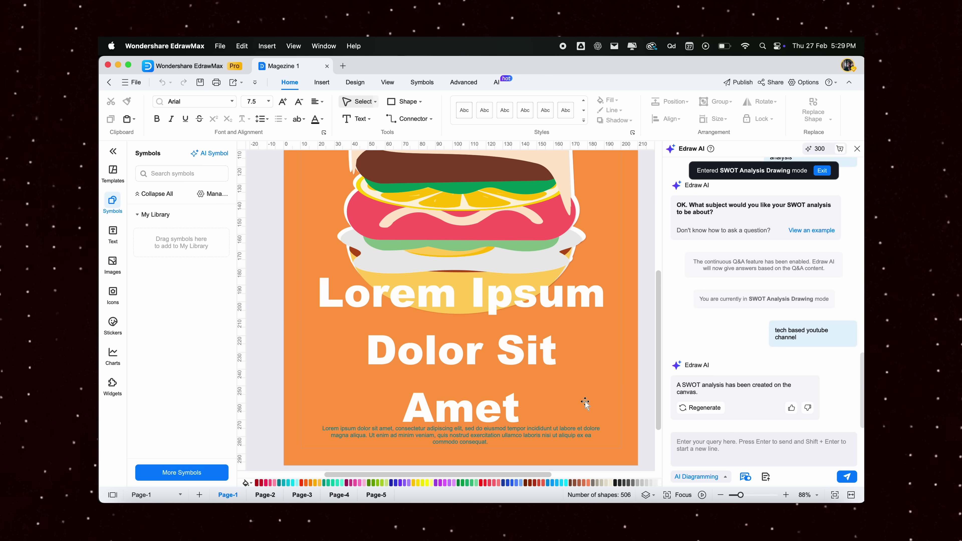
pyautogui.doubleClick(492, 297)
# Type BE into the magazine title, then start editing the moodboard's POPPINS SANS title
pyautogui.write('BEST')
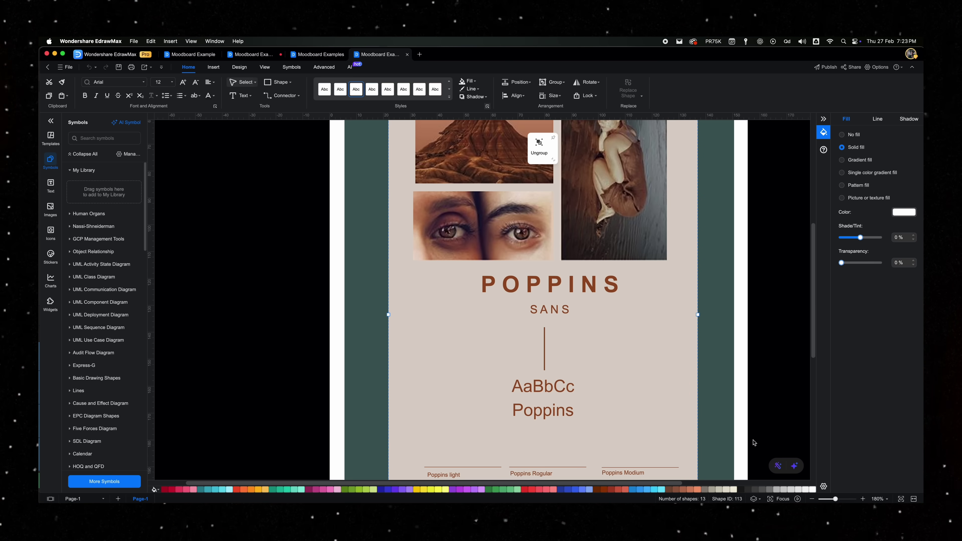
pyautogui.hscroll(3, 390, 290)
pyautogui.scroll(-2, 390, 290)
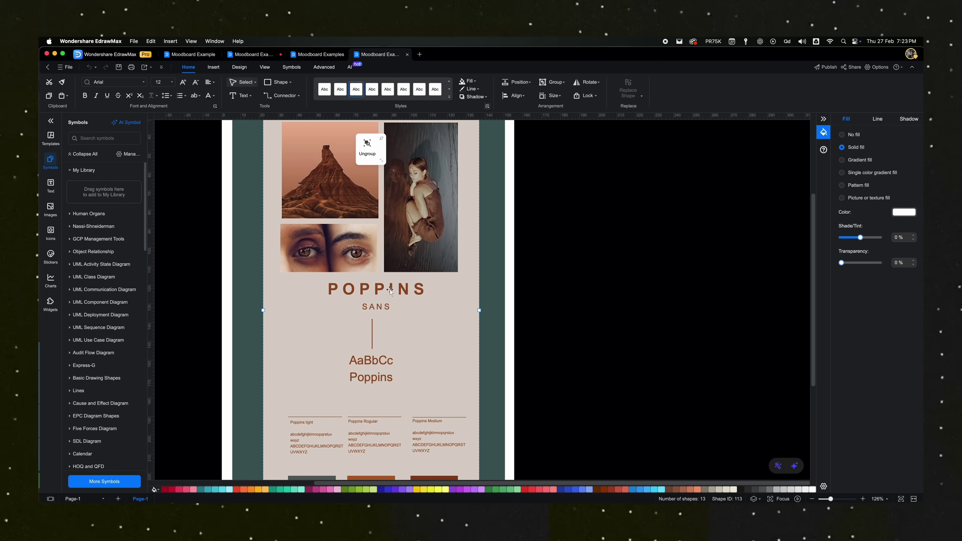
pyautogui.doubleClick(391, 289)
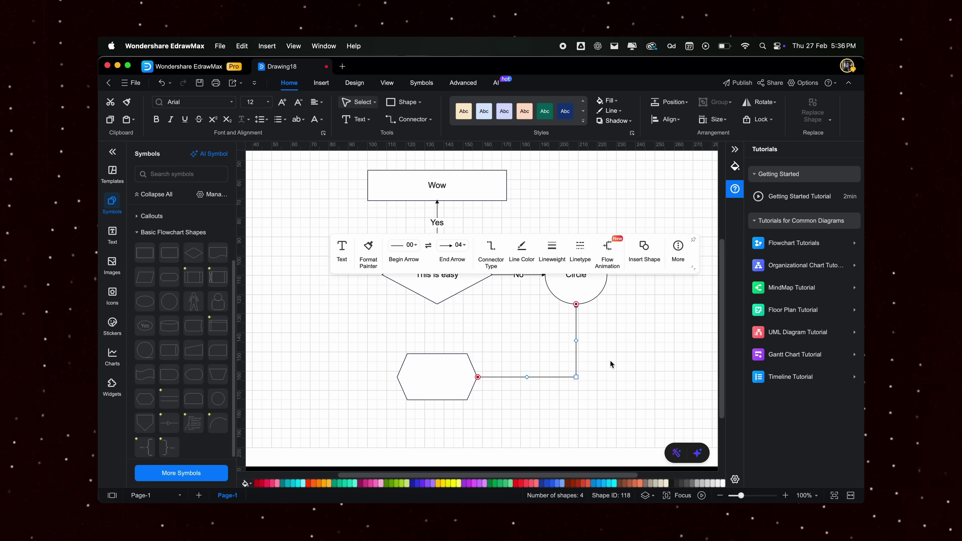
# Finish the flowchart connector and pan the canvas left and right
pyautogui.click(610, 365)
pyautogui.hscroll(-3, 551, 410)
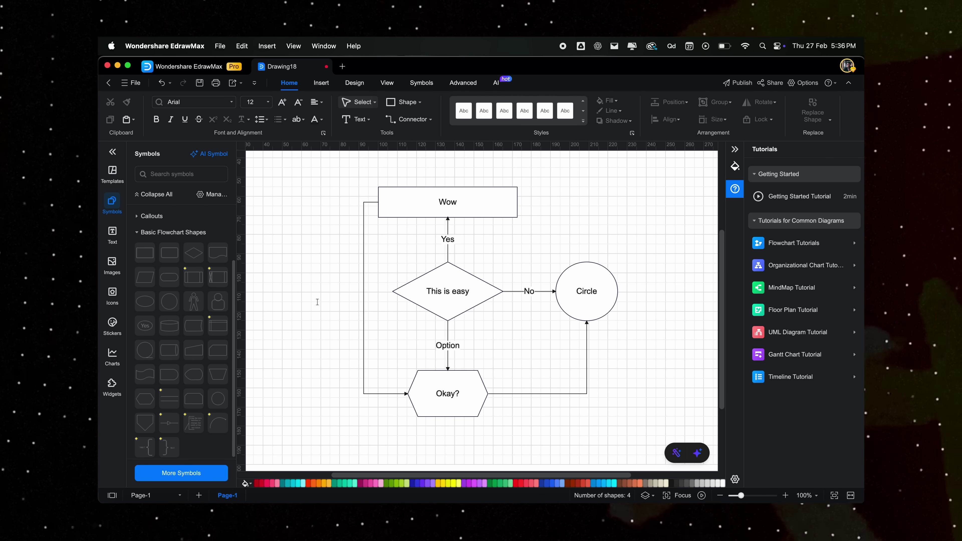
pyautogui.hscroll(3, 318, 302)
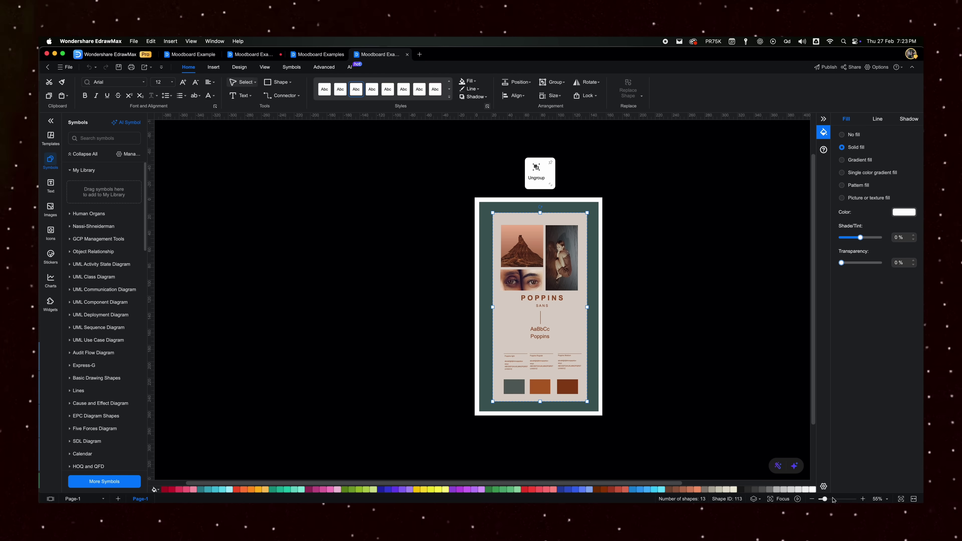
# Zoom in on the moodboard canvas with the zoom slider
pyautogui.moveTo(833, 500); pyautogui.dragTo(843, 500)
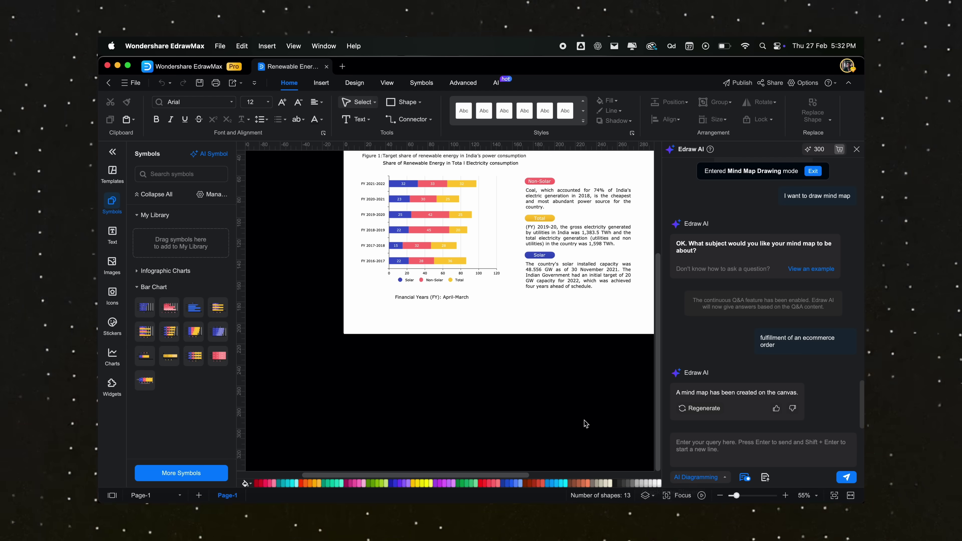
# Close the Edraw AI assistant, pan right, and set the moodboard zoom to about 98%
pyautogui.click(857, 149)
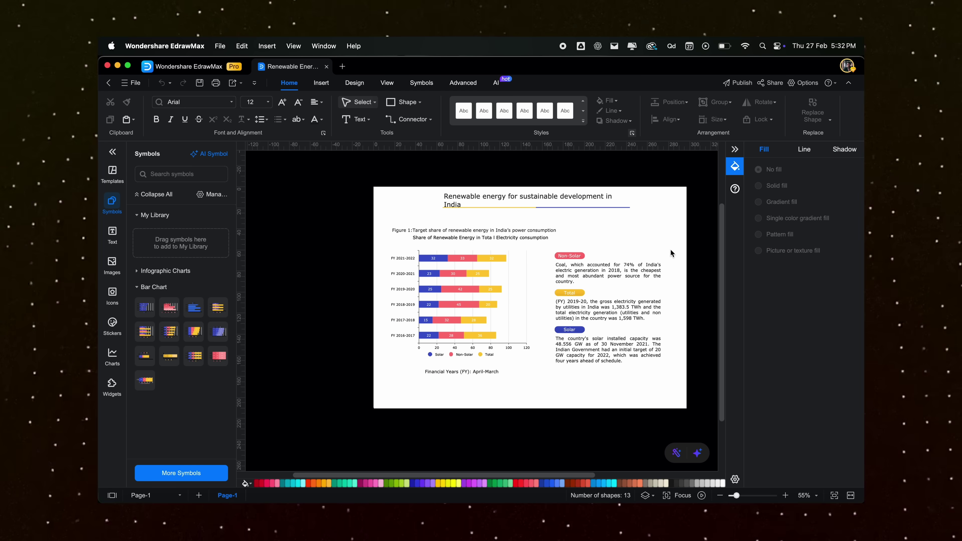
pyautogui.hscroll(3, 431, 334)
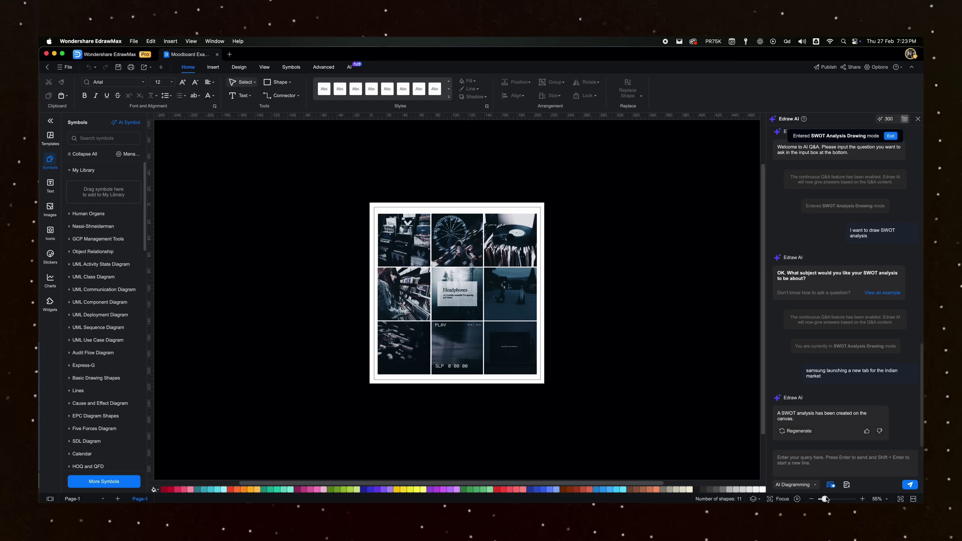
pyautogui.moveTo(826, 500); pyautogui.dragTo(829, 500)
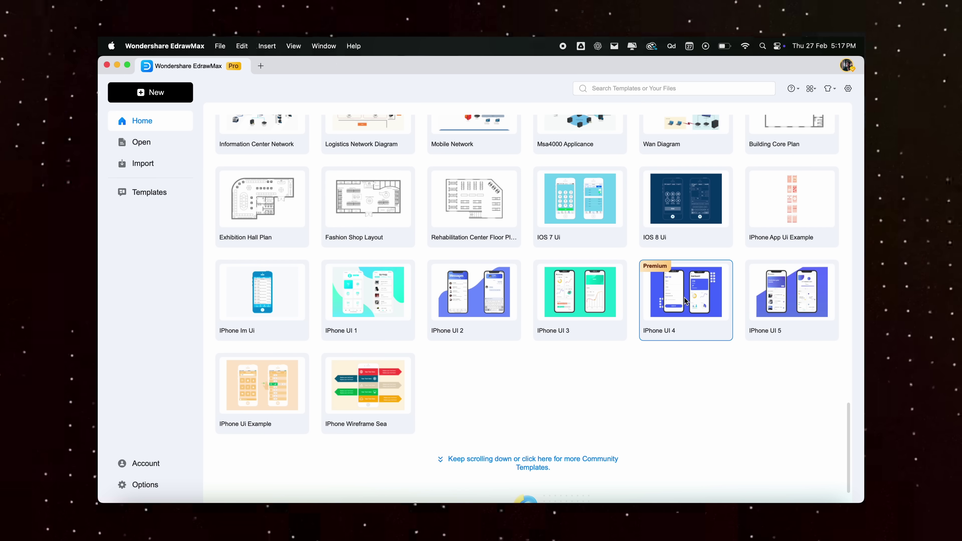
# Open the Brand Percentage Of Cola chart template as a new document from the Home grid
pyautogui.click(672, 331)
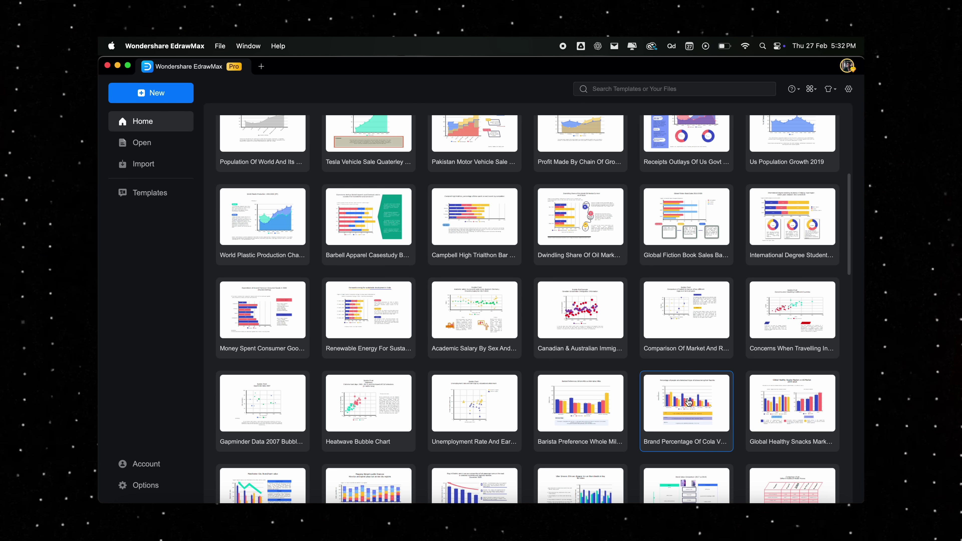
pyautogui.click(689, 402)
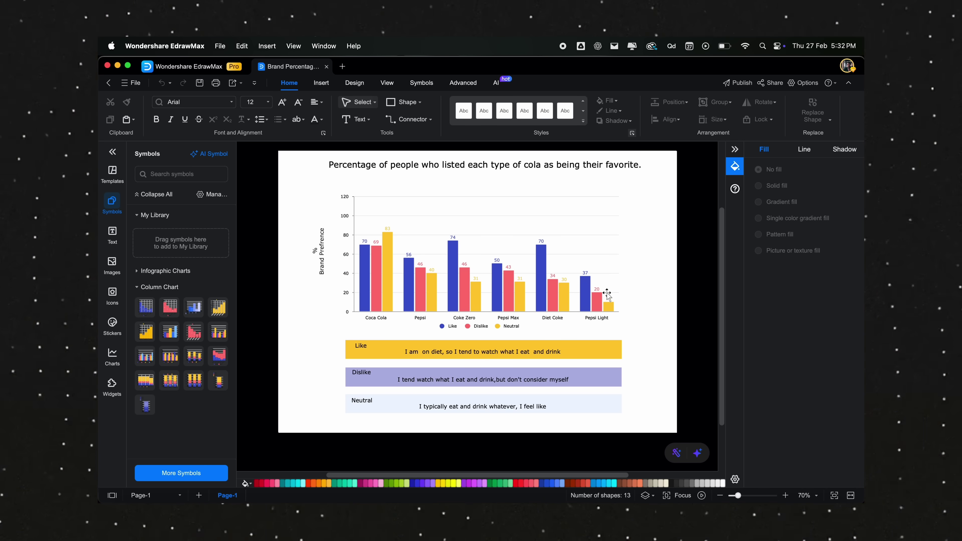